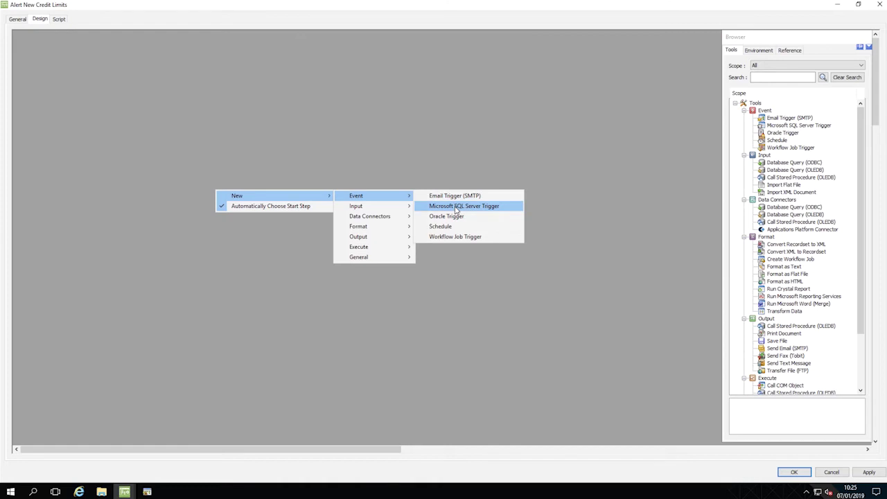
Add a SQL Server trigger named 'Trigger When Credit Limit Updated' with a credit-limit-change description.
click(456, 208)
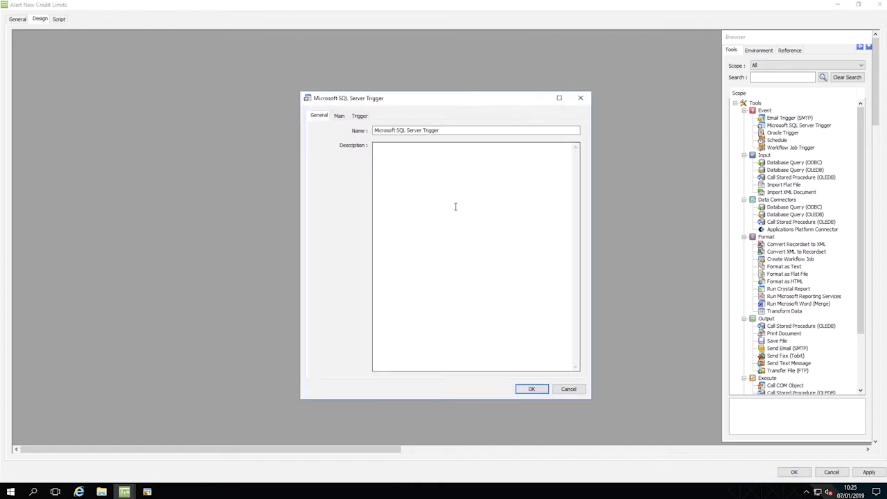
drag(440, 130, 356, 131)
text(Trigger When Credit Limit Updated)
click(382, 150)
text(Triggers the Task wh)
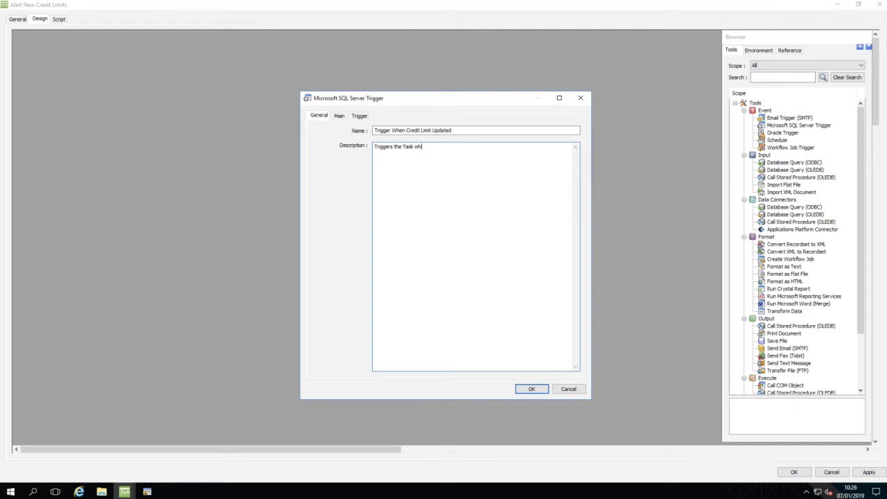
text(en the credit limit has changed.)
click(340, 116)
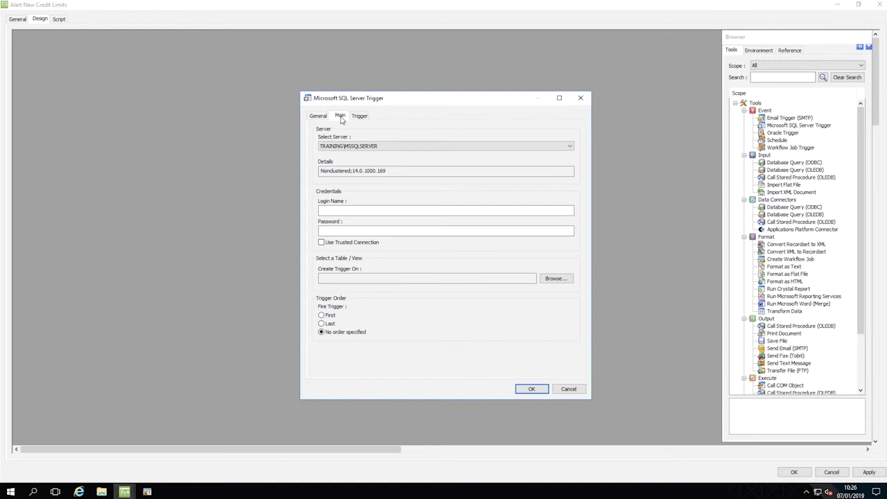
Connect the trigger to TRAINING\MSSQLSERVER with the training login name and its password.
click(521, 147)
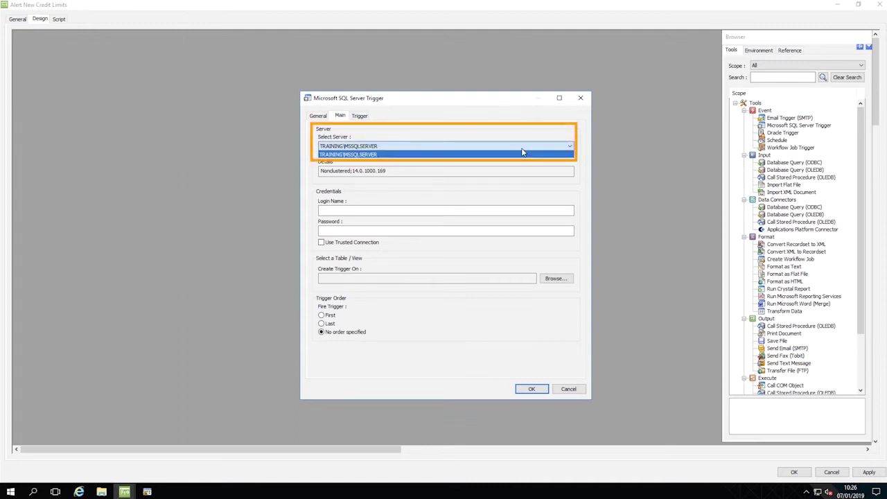
click(522, 153)
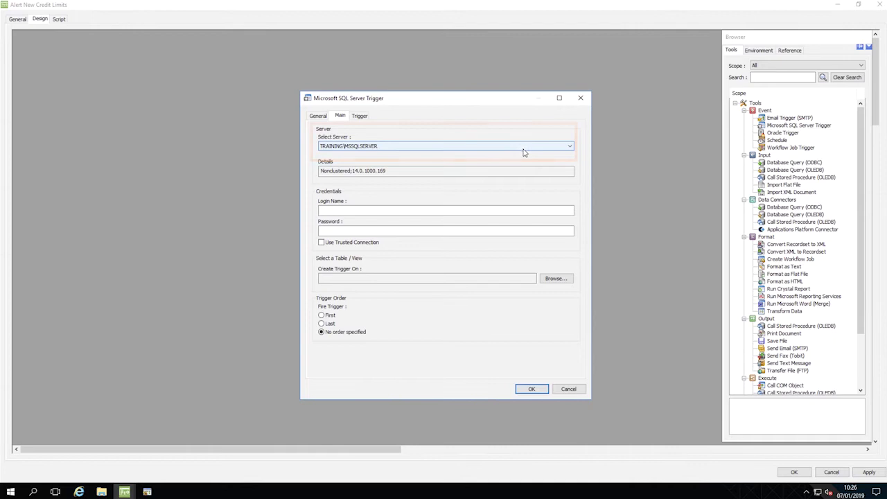
click(489, 209)
text(bpatraining)
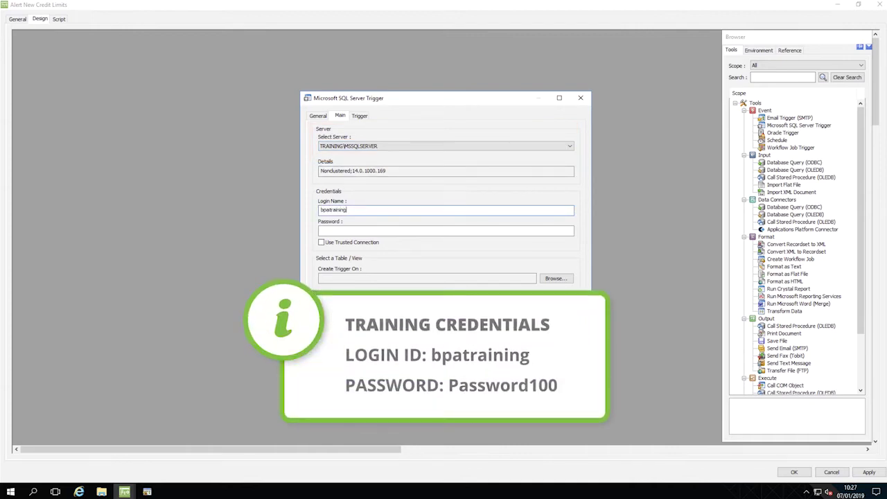
click(438, 231)
text(Password100)
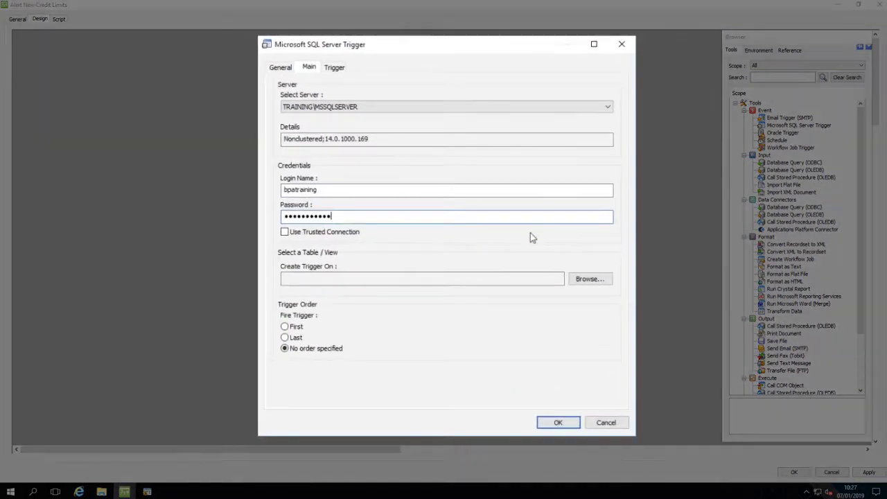
Attach the trigger to the BPAPlatformTrainingDB dbo.SALES_LEDGER table.
click(586, 280)
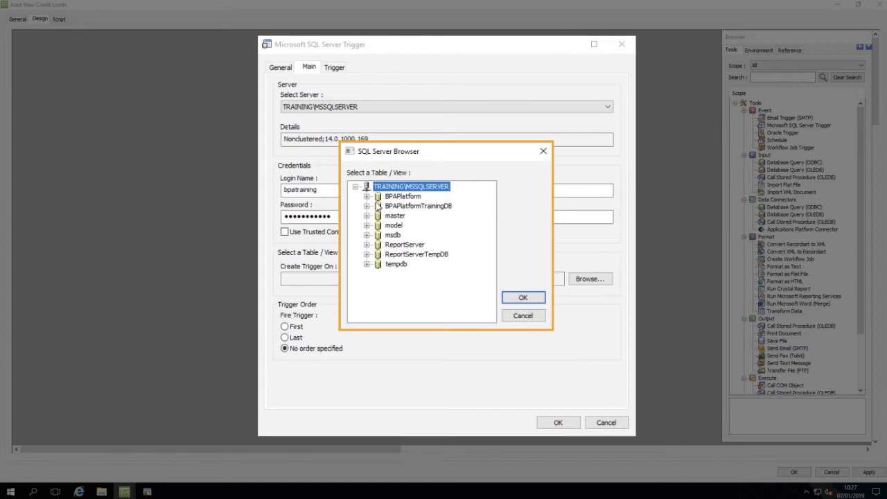
click(367, 206)
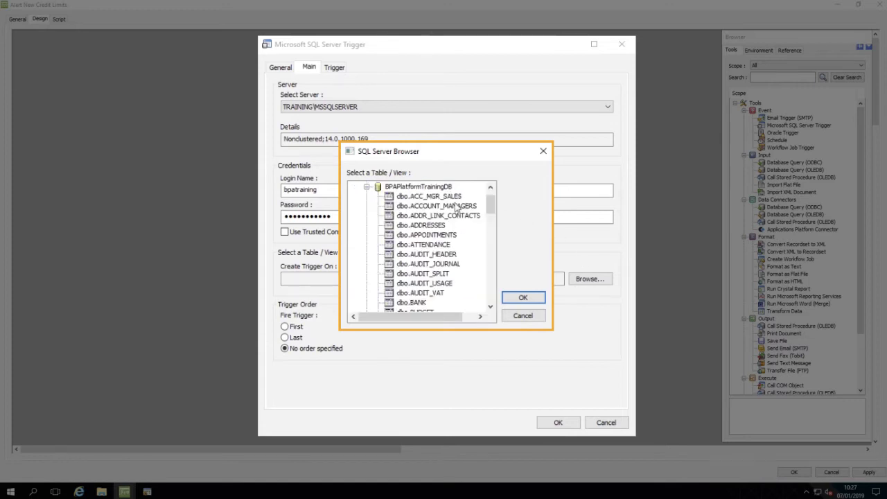
drag(491, 206, 491, 272)
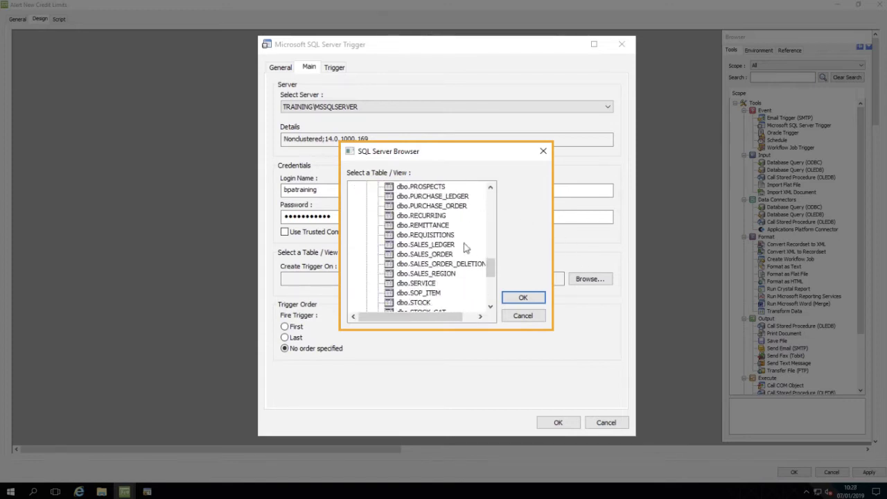
click(428, 246)
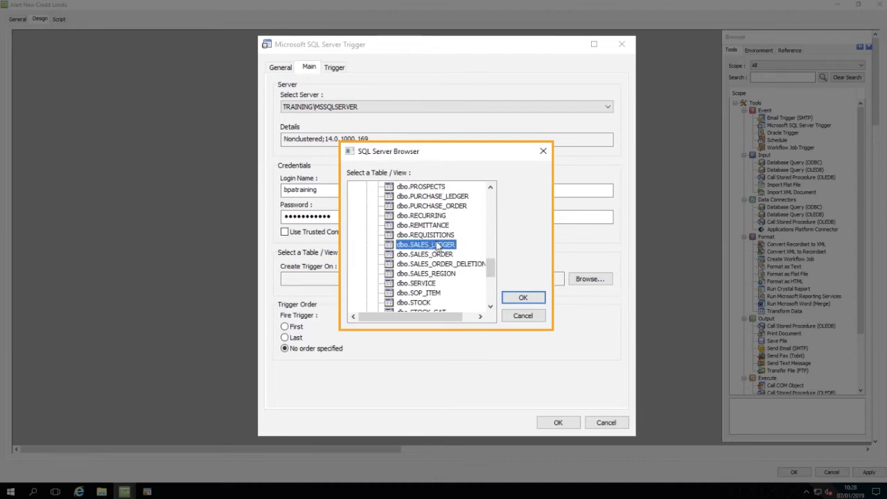
click(521, 298)
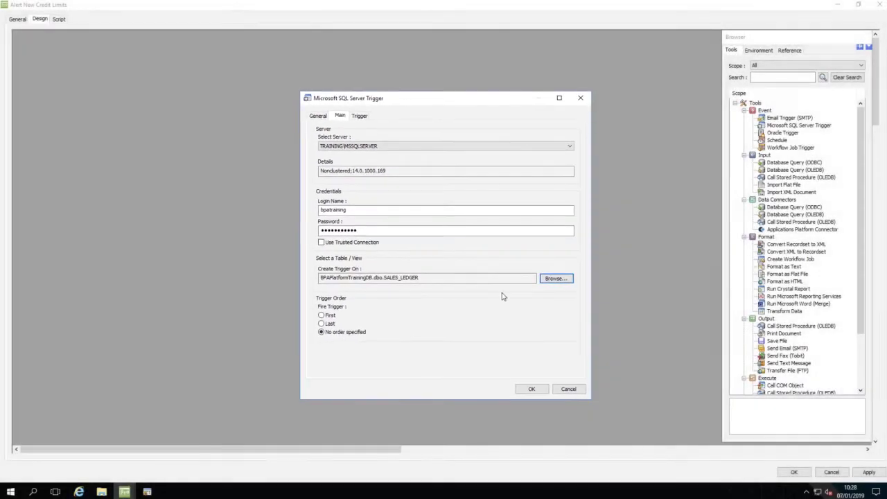
On UPDATE, run the task once for each row of the Deleted Table results.
click(359, 117)
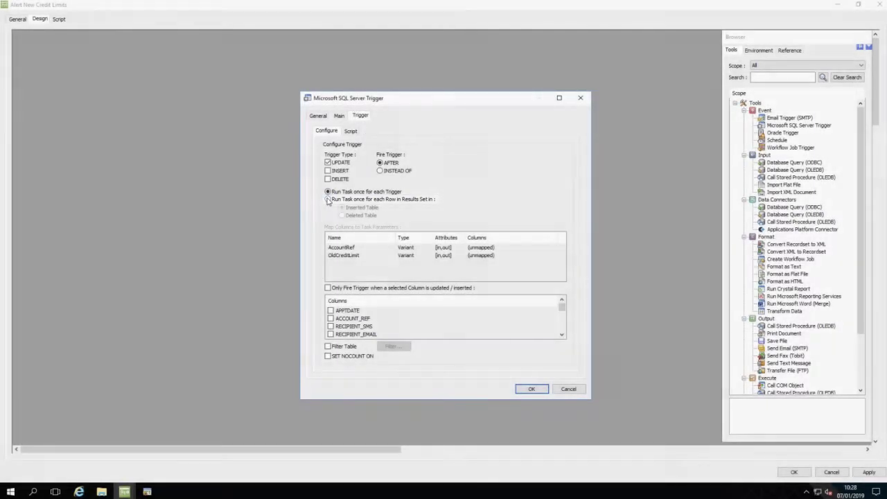
click(328, 200)
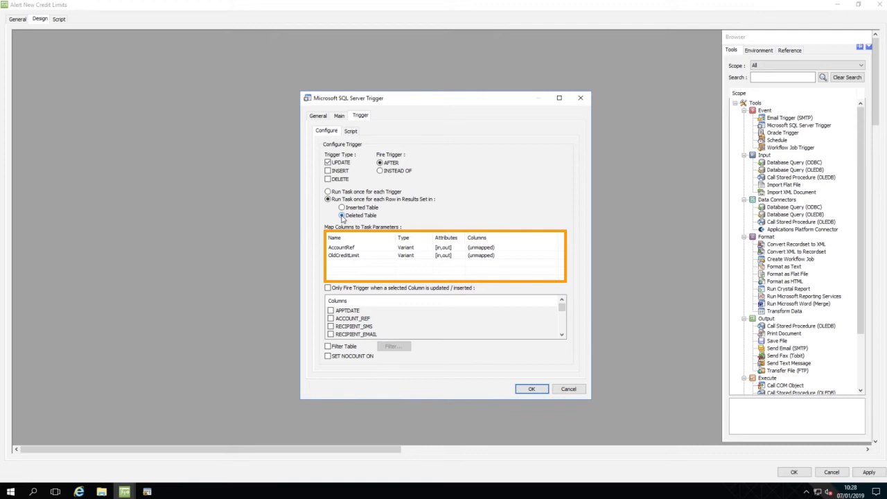
Map AccountRef to Inserted.ACCOUNT_REF and OldCreditLimit to Deleted.CREDIT_LIMIT.
click(478, 248)
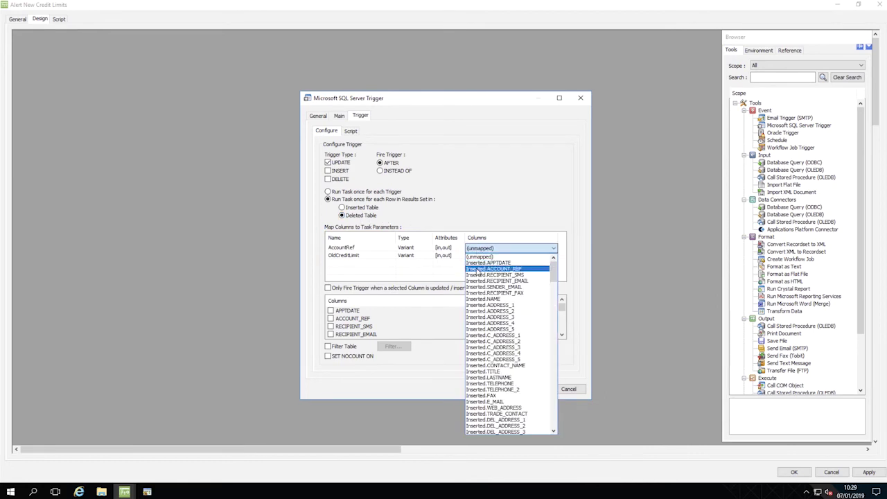
click(478, 269)
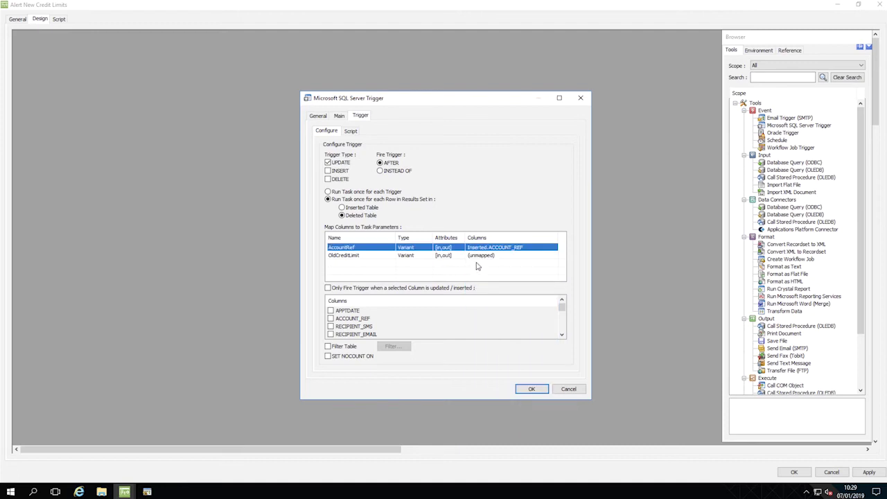
click(477, 259)
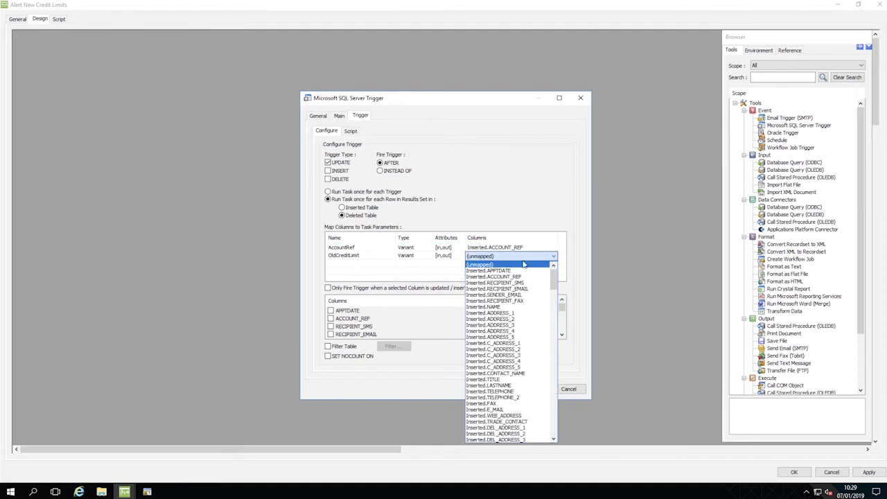
drag(553, 281, 553, 385)
click(506, 403)
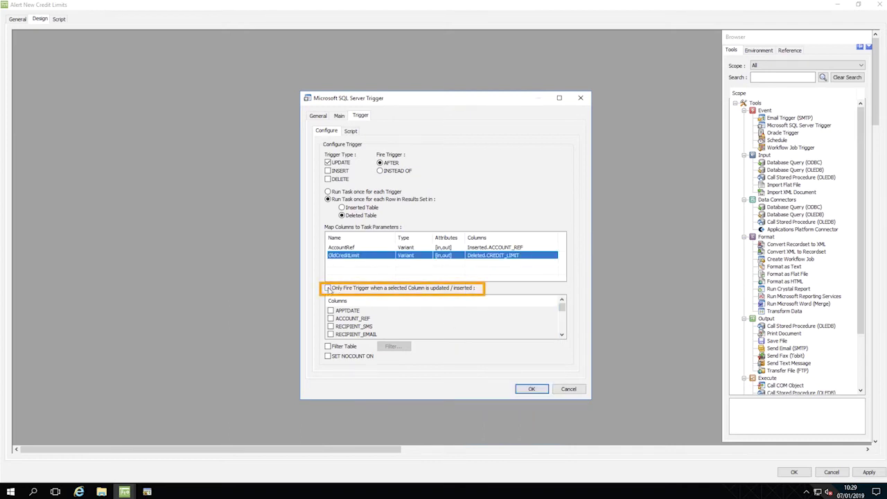
Fire the trigger only when CREDIT_LIMIT is updated, and save the trigger.
click(328, 289)
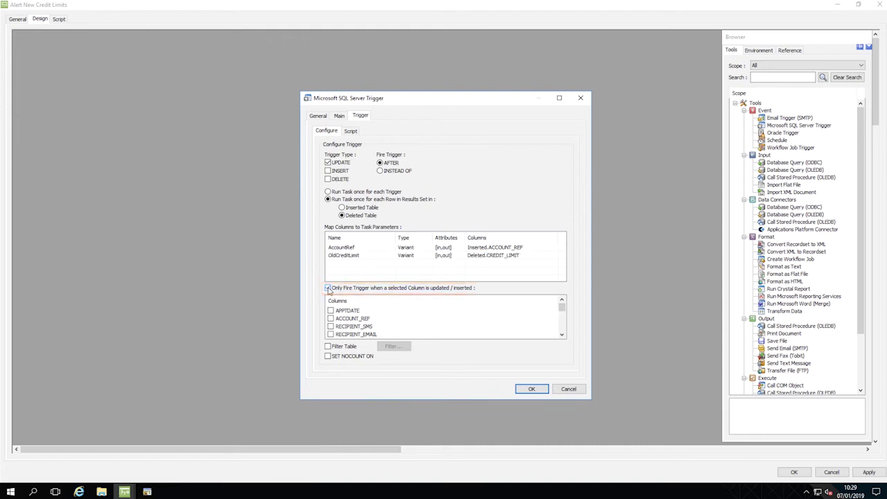
drag(562, 309, 563, 315)
click(330, 311)
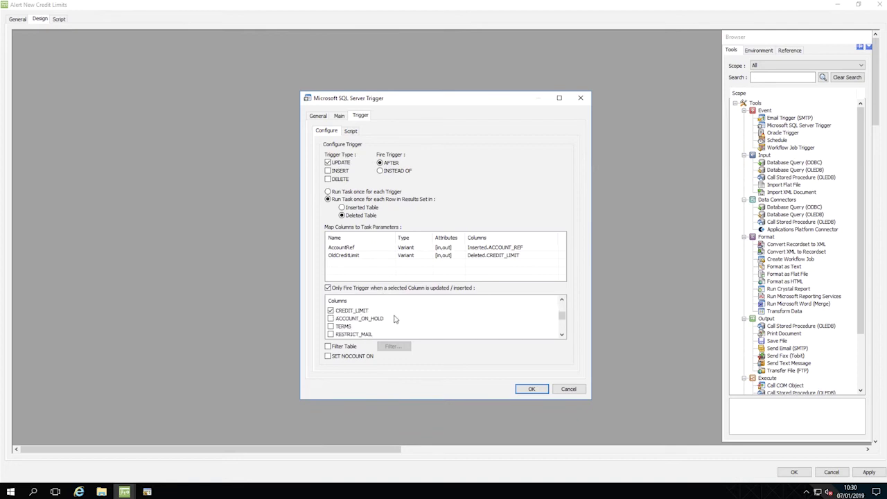
click(526, 390)
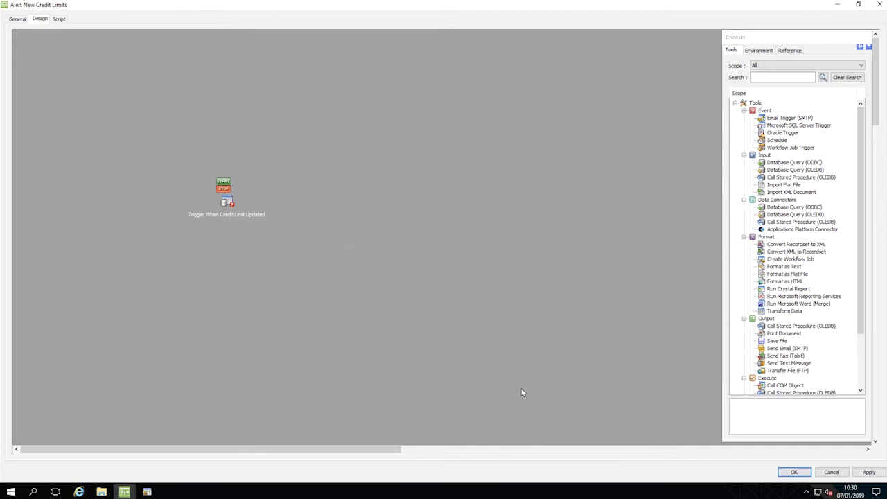
Add a Database Query (ODBC) step from the Data Connectors tools.
right_click(335, 198)
mouse_move(358, 206)
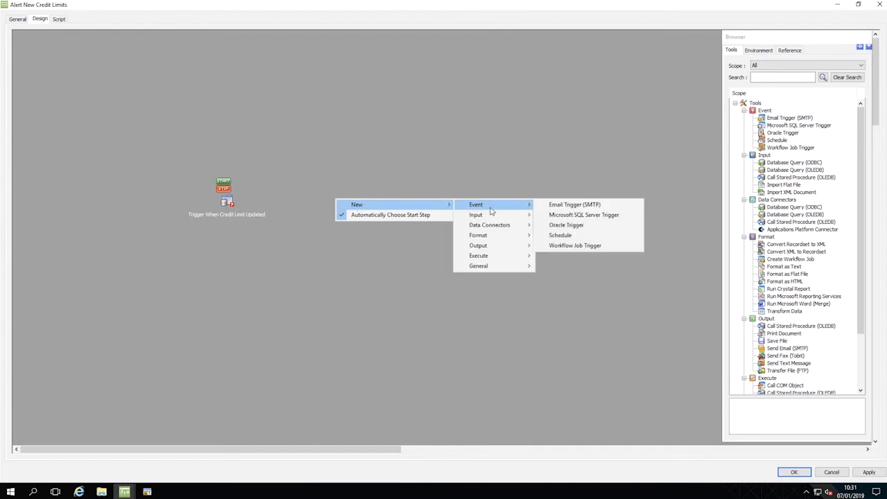
mouse_move(490, 227)
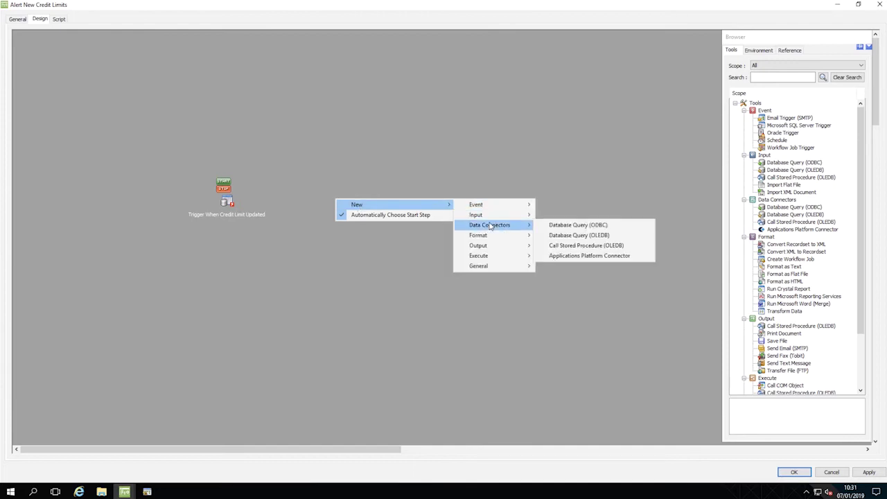
click(575, 226)
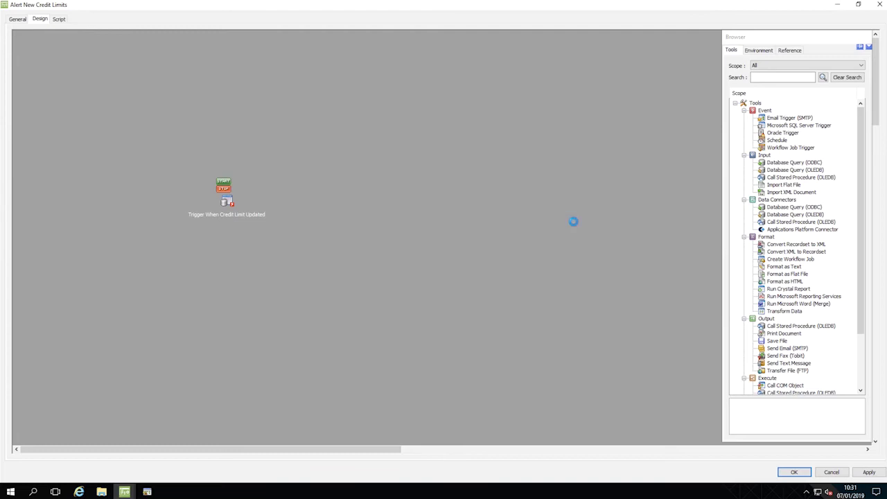
Name the query step 'DBQ - Clients With New Credit Limit' and use TrainingDBConnection.
drag(197, 46, 53, 42)
text(DBQ - Clients With New Credit Limit)
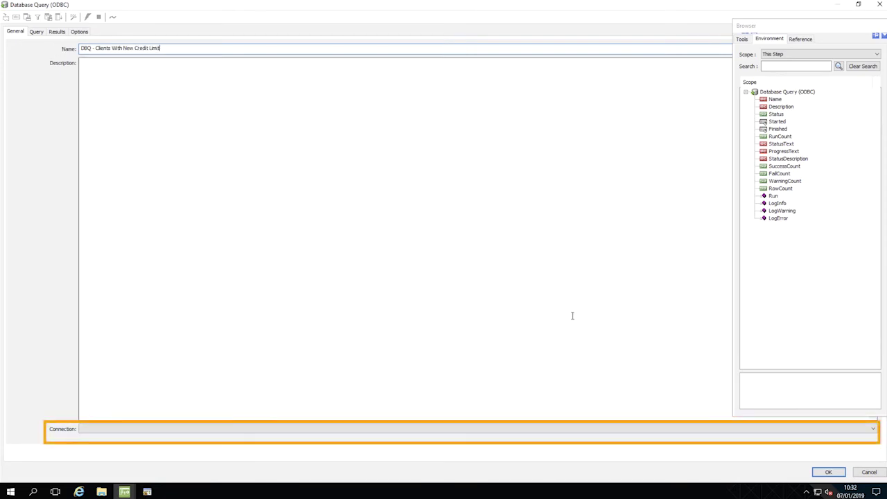
click(649, 431)
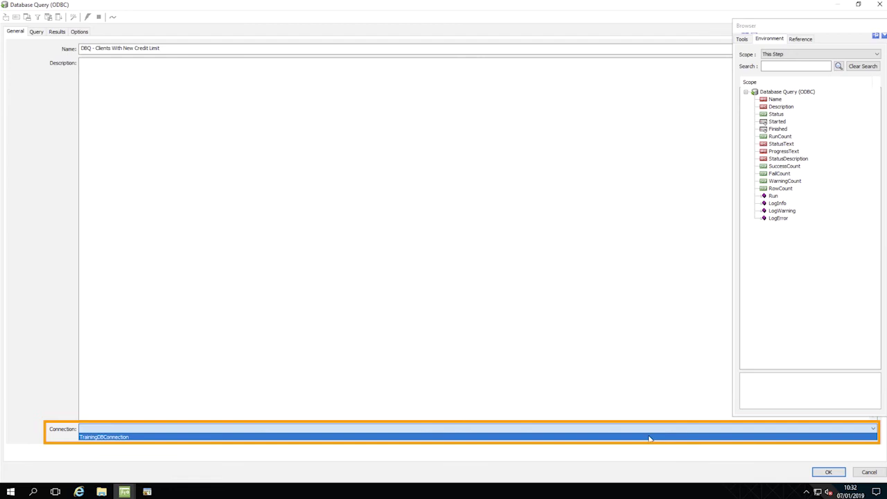
click(648, 437)
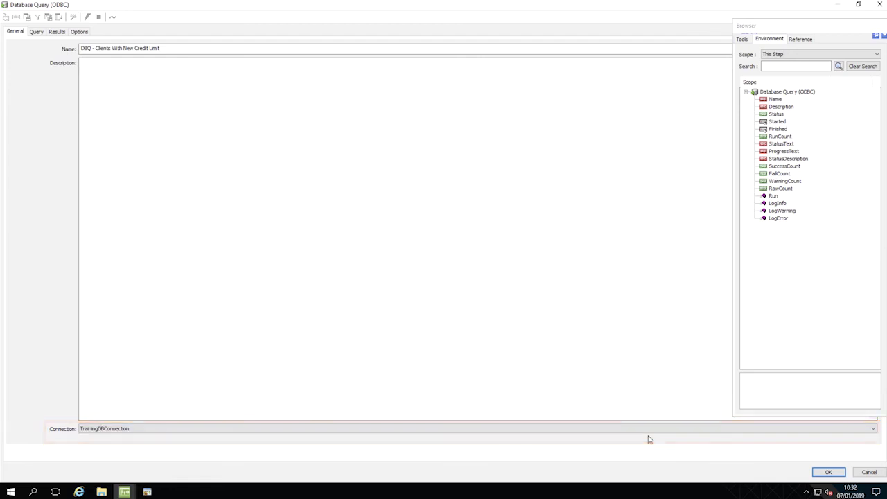
click(36, 32)
Add SALES_LEDGER's ACCOUNT_REF, CREDIT_LIMIT, CONTACT_NAME and RECIPIENT_SMS as output columns.
drag(122, 62, 121, 73)
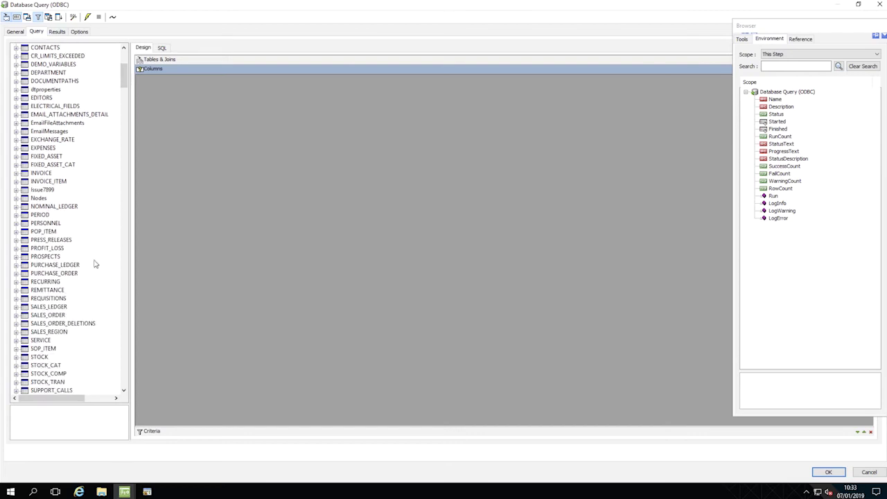
click(15, 306)
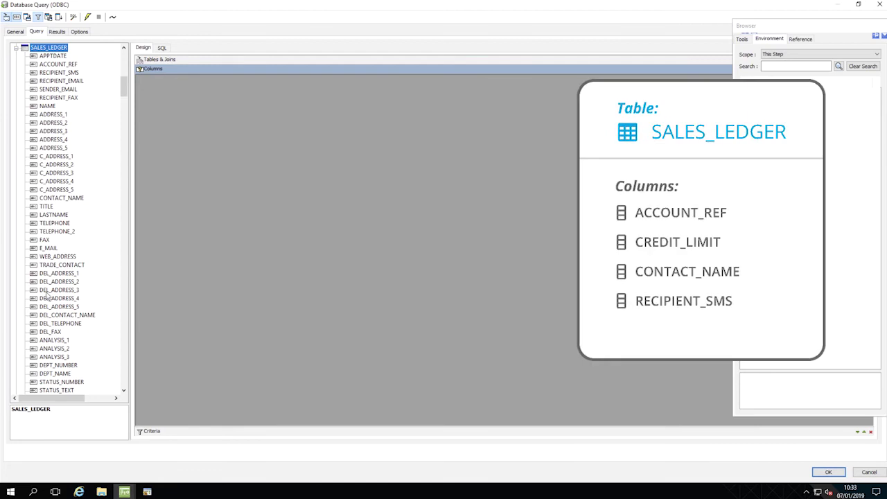
click(39, 64)
drag(40, 65, 187, 95)
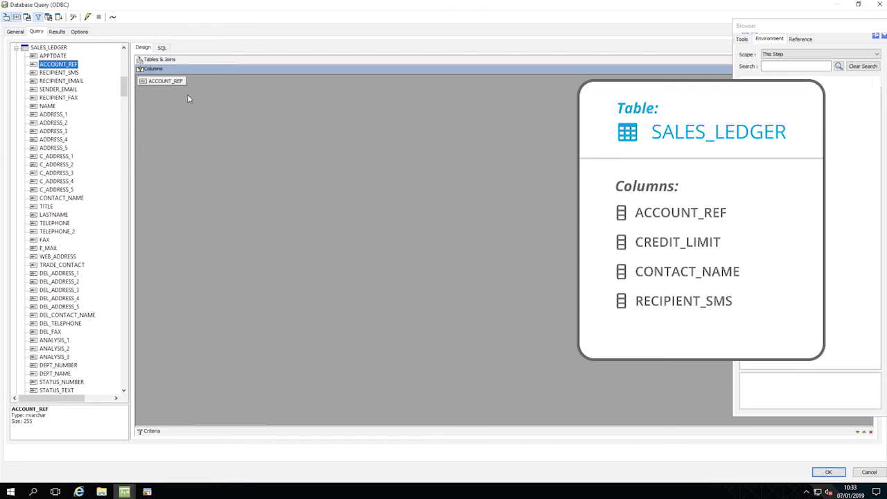
drag(124, 92, 123, 98)
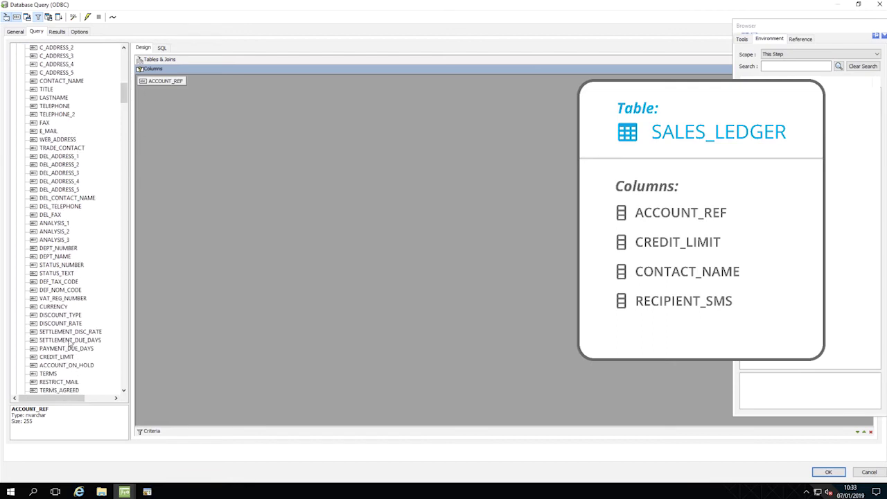
drag(41, 357, 234, 114)
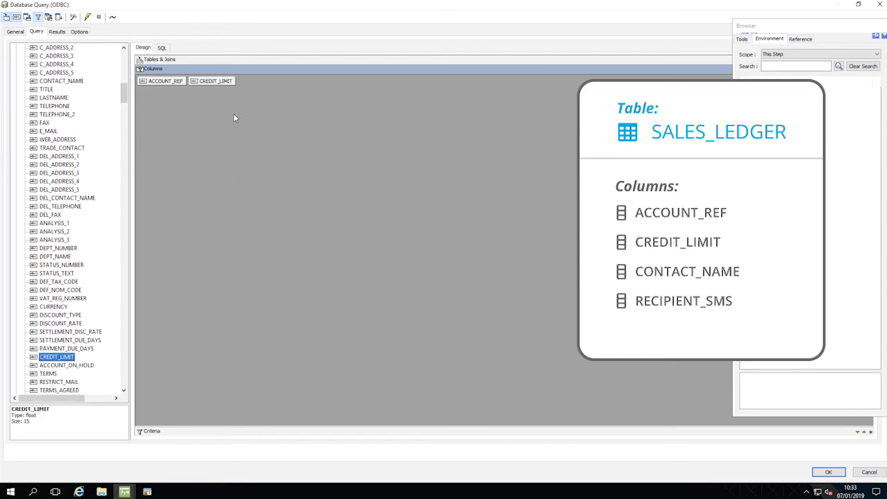
click(71, 81)
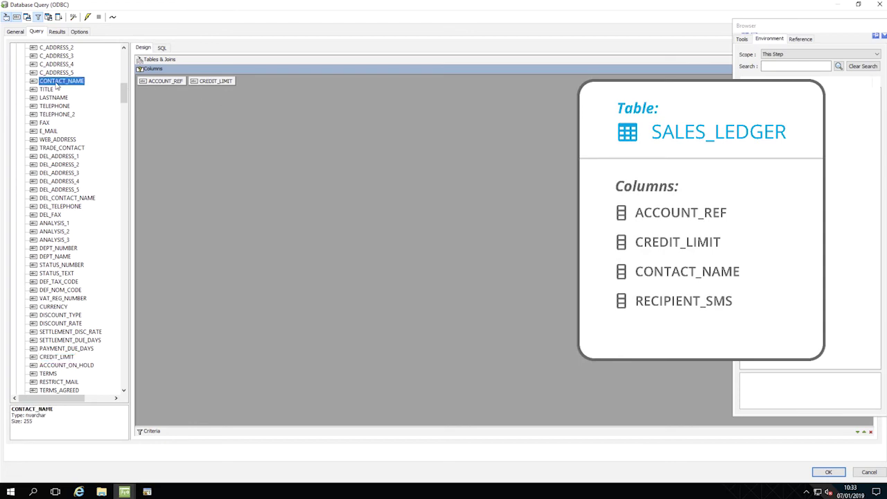
drag(52, 83, 250, 82)
drag(123, 91, 124, 73)
drag(50, 89, 300, 88)
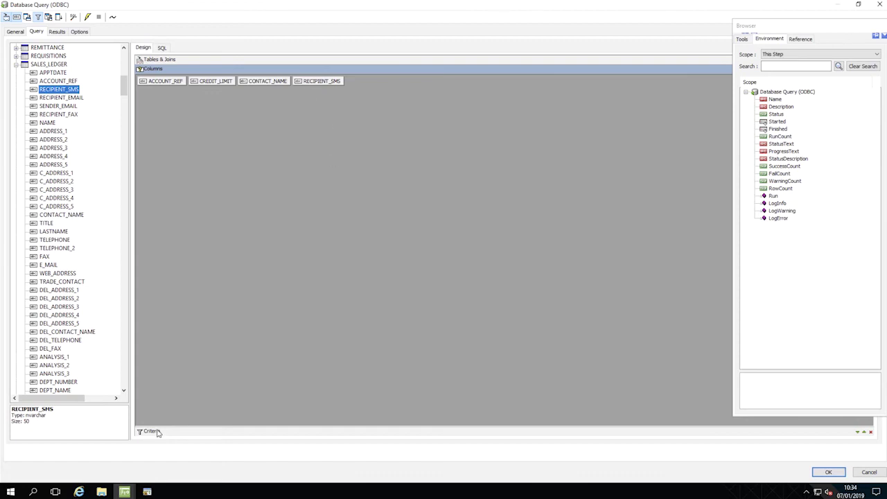
Add an ACCOUNT_REF criterion using the 'equals' comparison.
drag(149, 431, 160, 271)
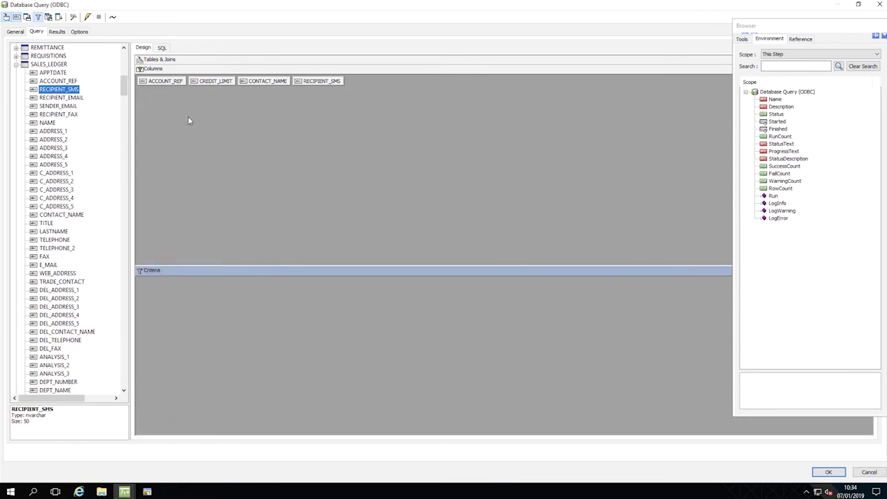
click(165, 83)
drag(165, 85, 165, 313)
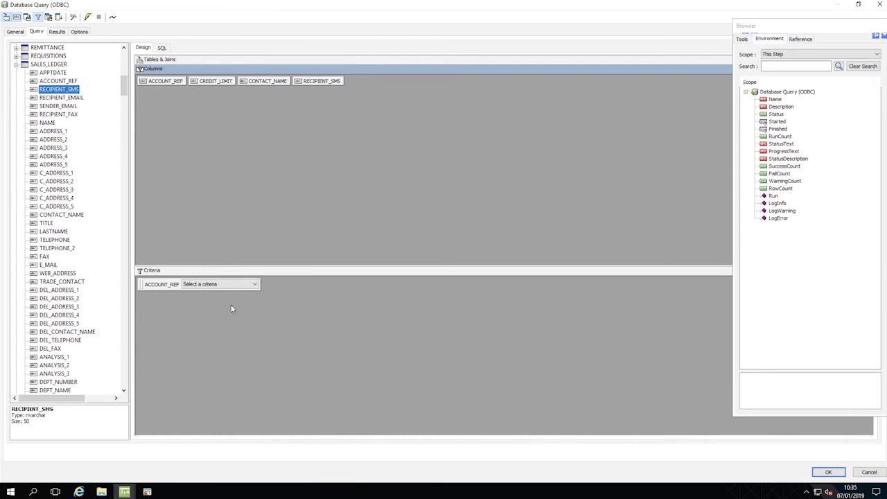
click(254, 284)
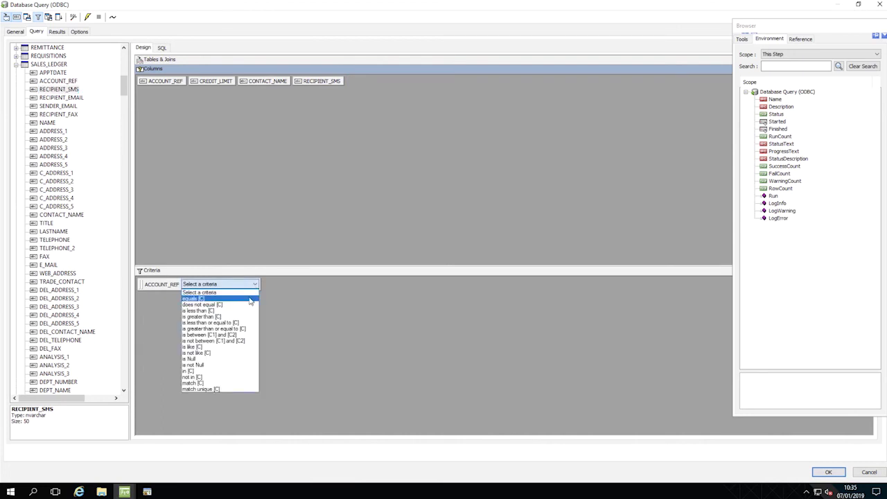
click(250, 300)
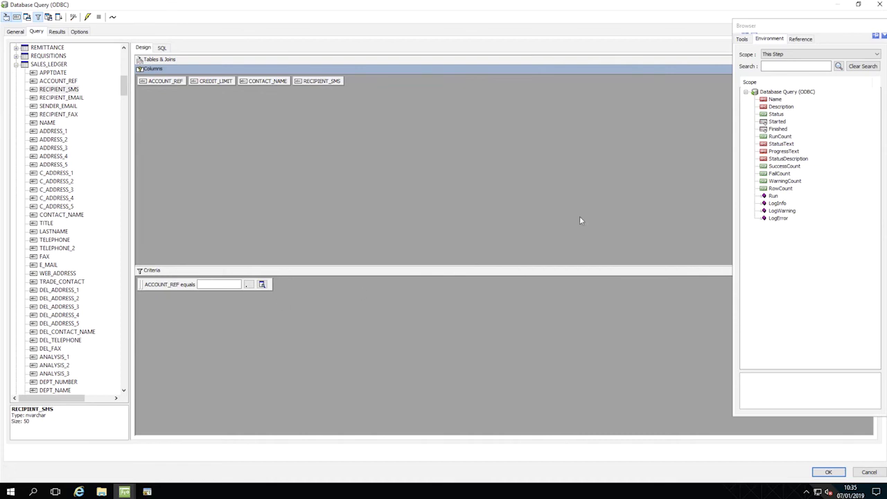
Set the criterion value to the Task-scope AccountRef variable and start a test run.
click(765, 43)
click(772, 54)
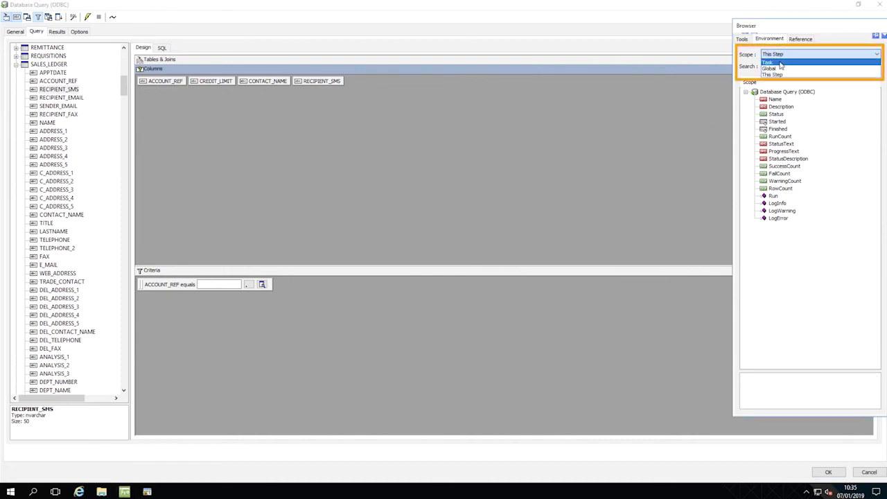
click(781, 63)
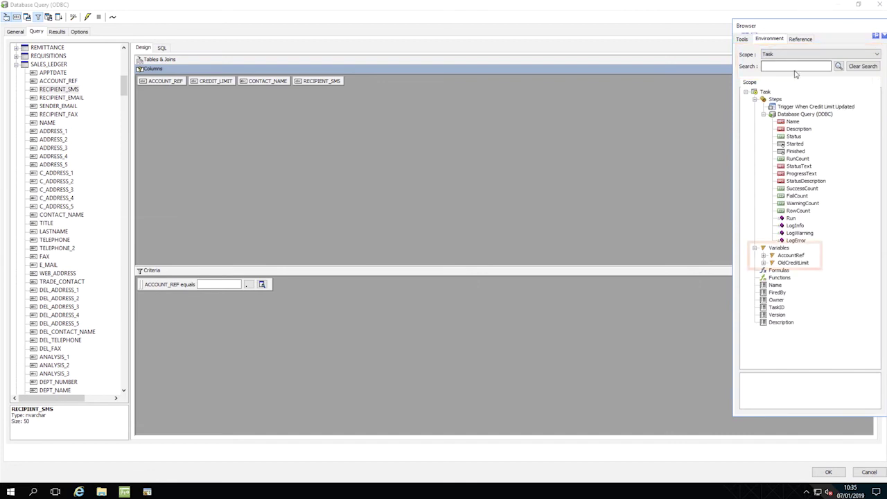
click(792, 255)
drag(738, 257, 219, 284)
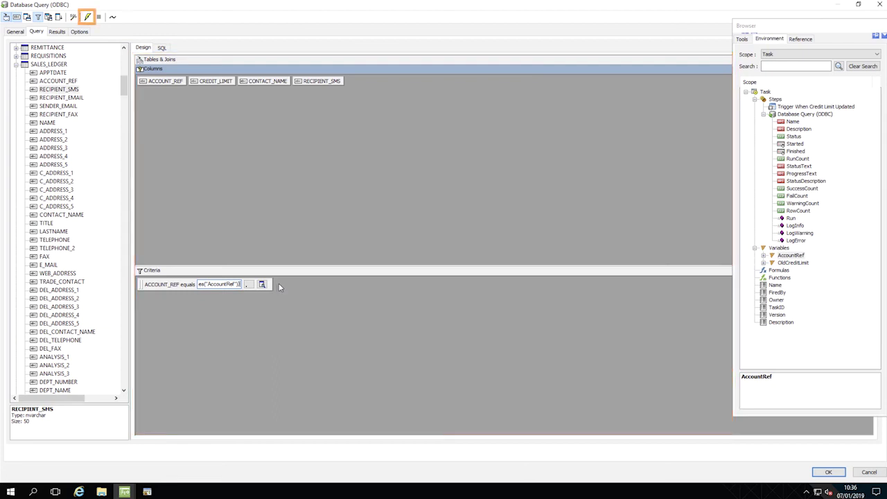
click(88, 17)
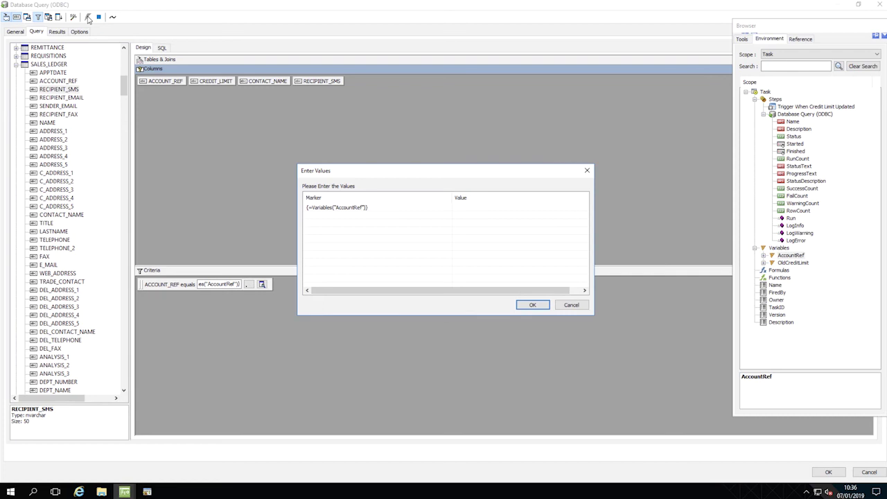
Test with a sample account reference, returning one row with credit limit 9500.
click(459, 209)
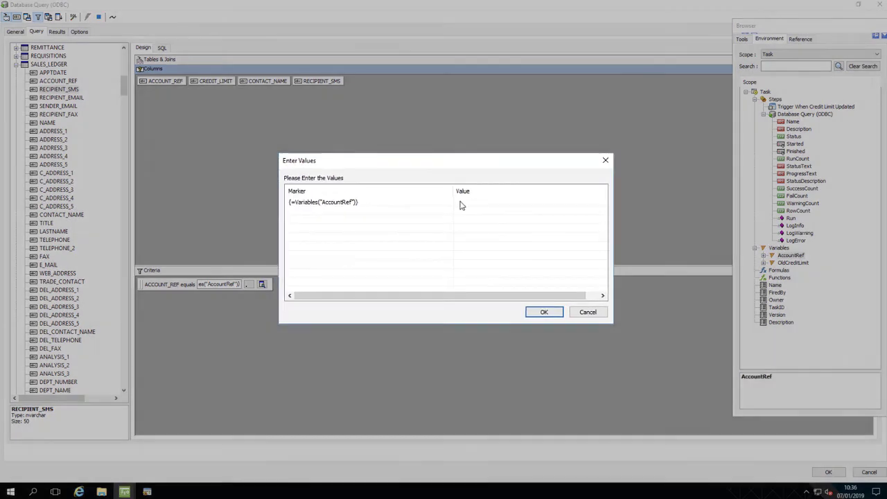
double_click(464, 199)
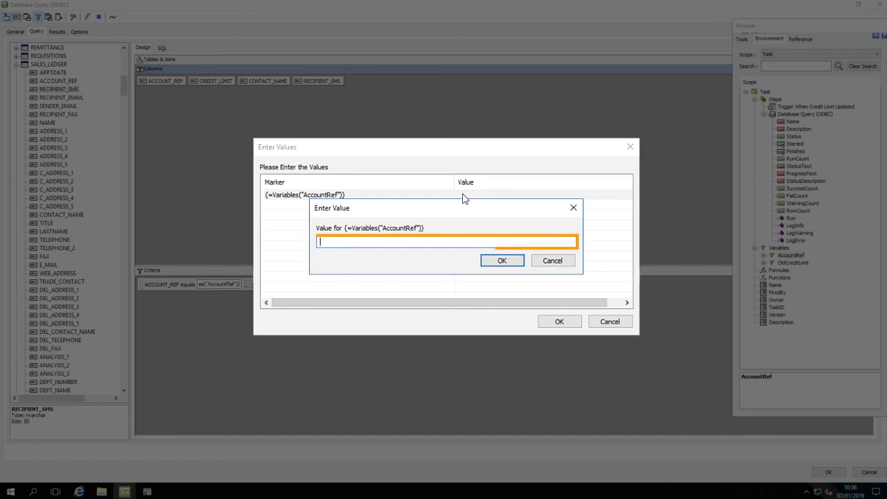
text(BCC001)
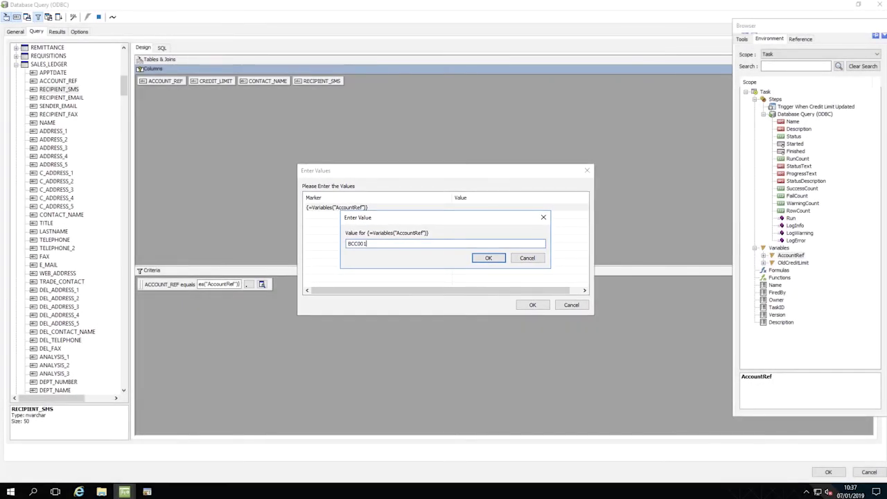
click(493, 261)
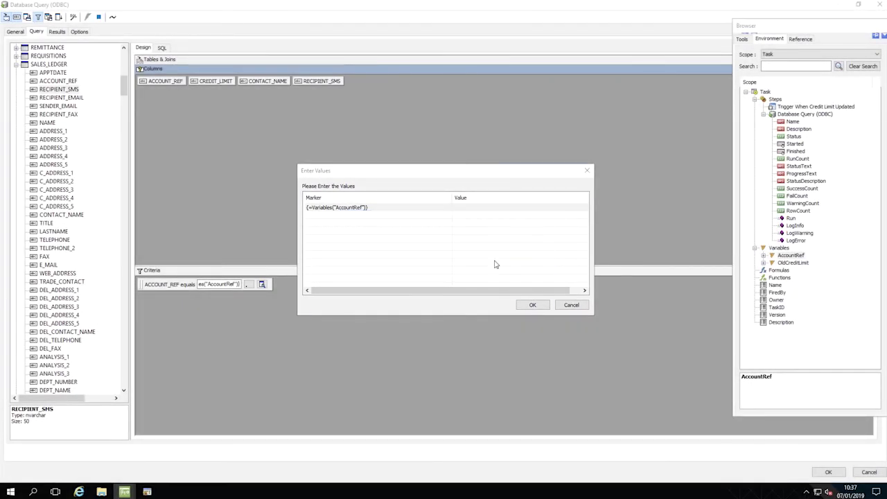
click(531, 305)
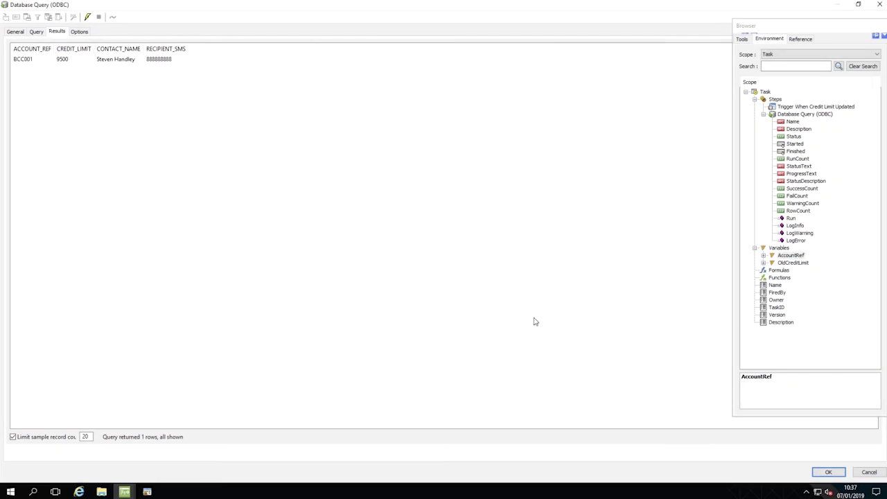
Save and close the query step and Alert New Credit Limits task, accepting the unsequenced-steps warning.
click(826, 473)
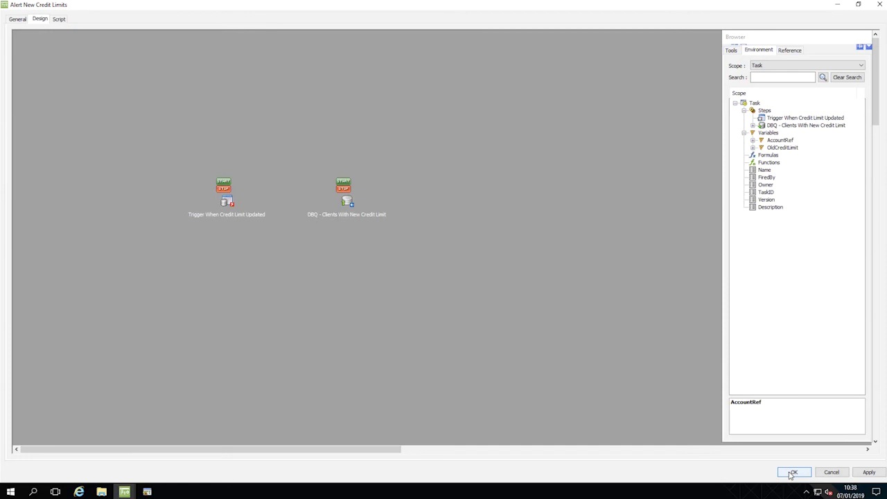
click(792, 472)
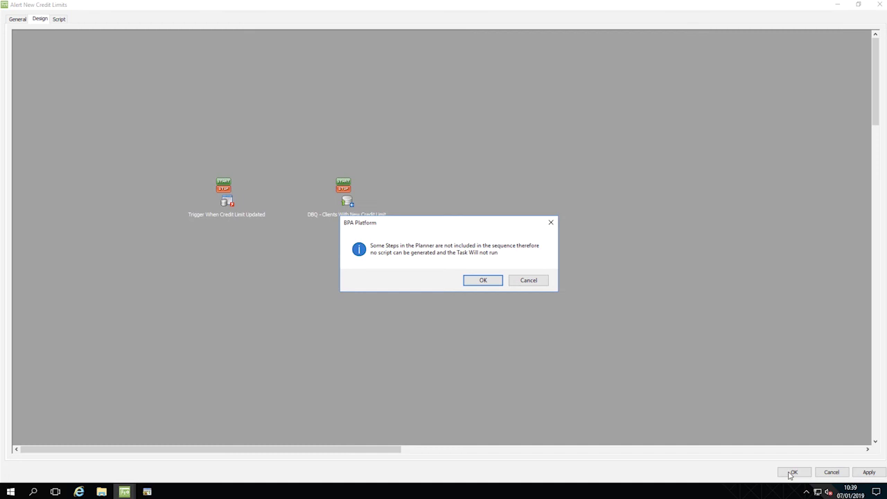
click(474, 283)
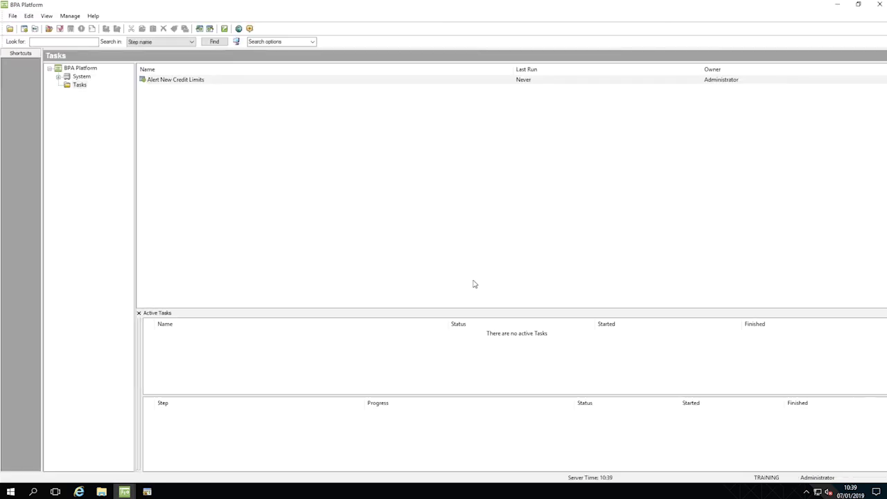